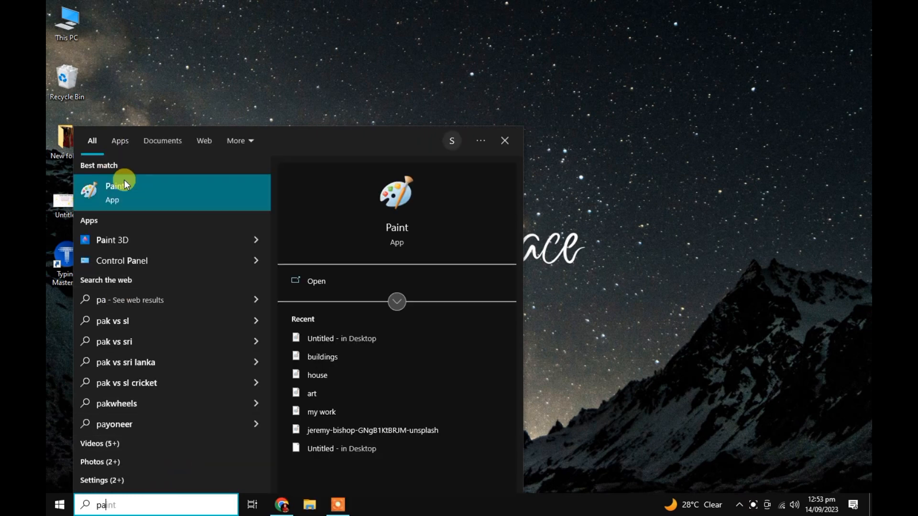
# Open the Paint app.
pyautogui.click(125, 182)
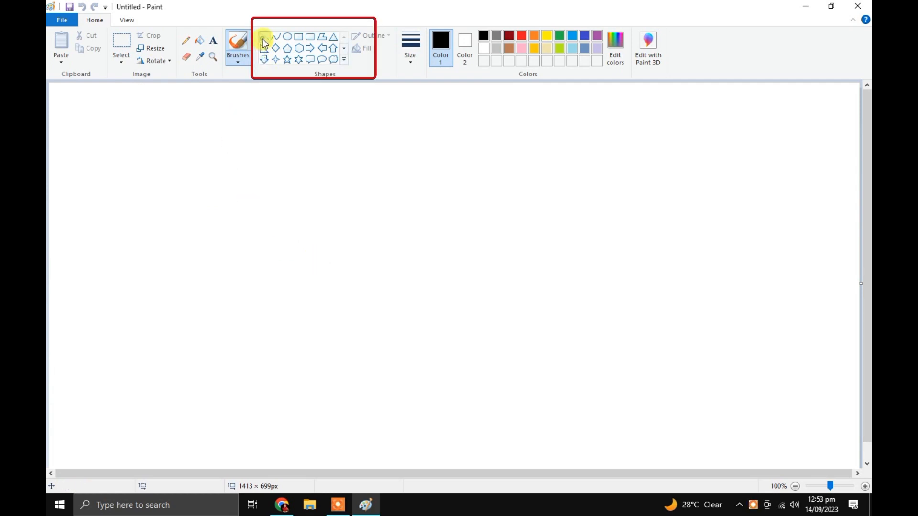
# Draw a steep straight line near the canvas's left edge, adjusted to about 34 × 473 px, and delete it.
pyautogui.moveTo(73, 101); pyautogui.dragTo(68, 411)
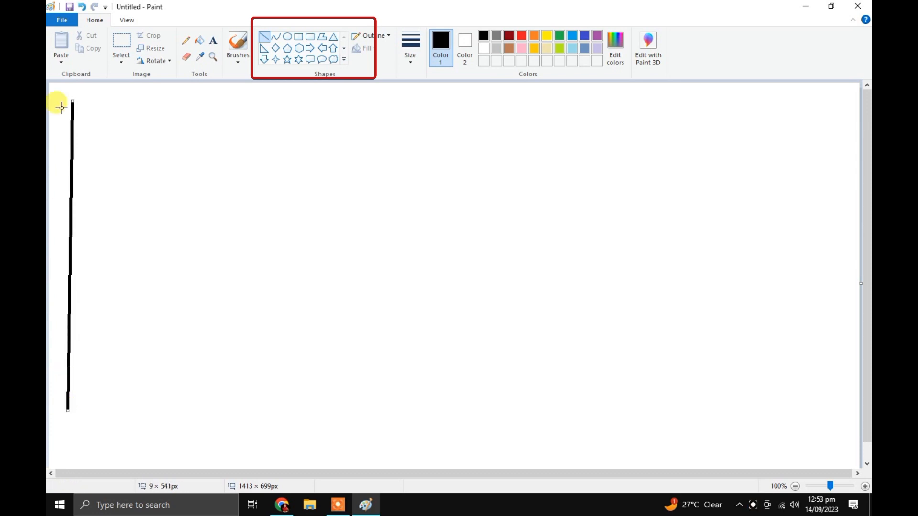
pyautogui.moveTo(73, 101); pyautogui.dragTo(88, 139)
pyautogui.rightClick(88, 139)
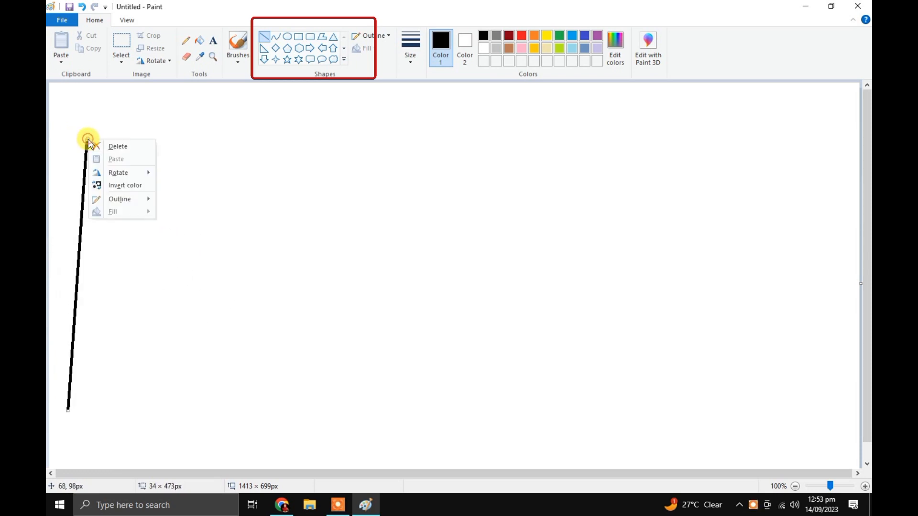
pyautogui.click(125, 146)
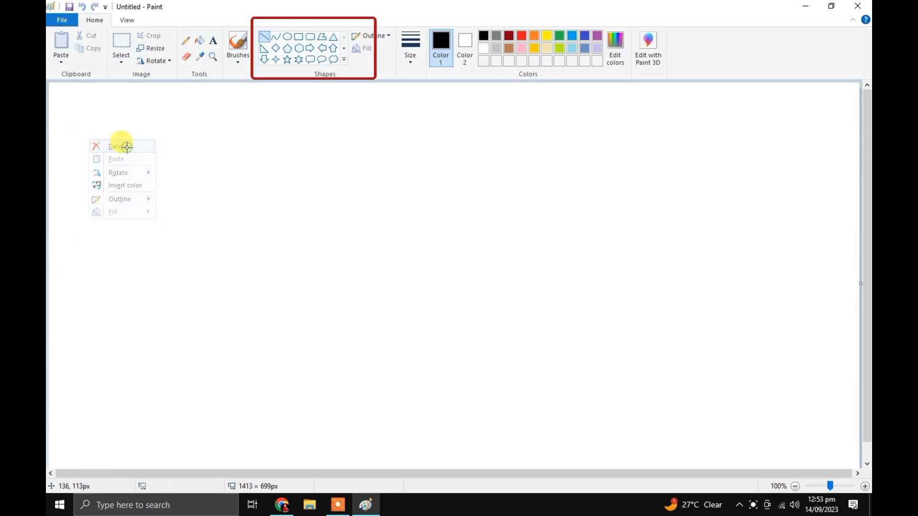
# Draw a downward-bowed curve, resized to about 345 × 154 px, and delete it.
pyautogui.click(276, 42)
pyautogui.moveTo(138, 146)
pyautogui.mouseDown()
pyautogui.moveTo(360, 138)
pyautogui.moveTo(441, 146)
pyautogui.mouseUp()
pyautogui.moveTo(287, 147)
pyautogui.mouseDown()
pyautogui.moveTo(266, 248)
pyautogui.moveTo(289, 207)
pyautogui.moveTo(306, 292)
pyautogui.mouseUp()
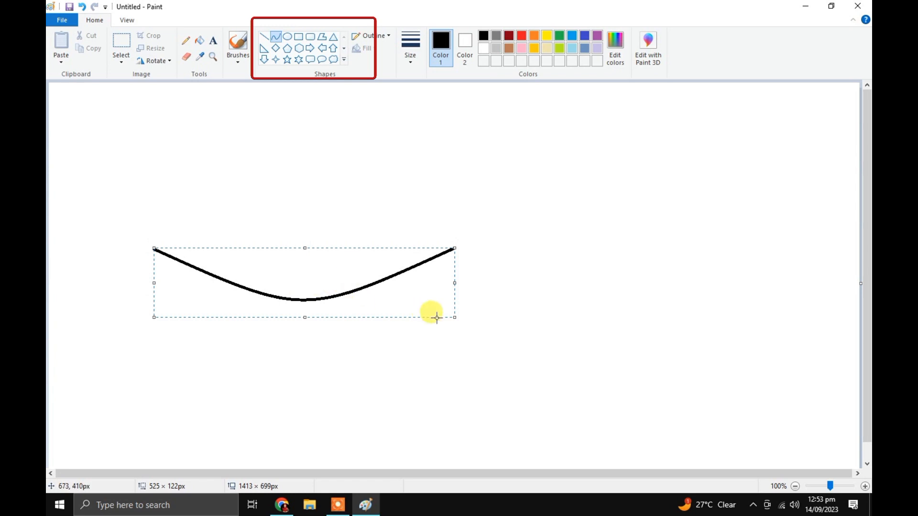
pyautogui.moveTo(455, 316); pyautogui.dragTo(352, 335)
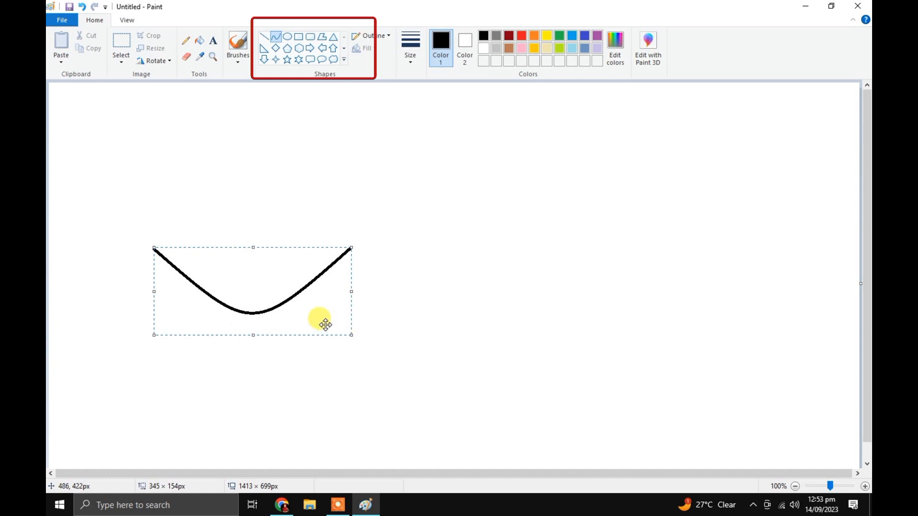
pyautogui.rightClick(206, 280)
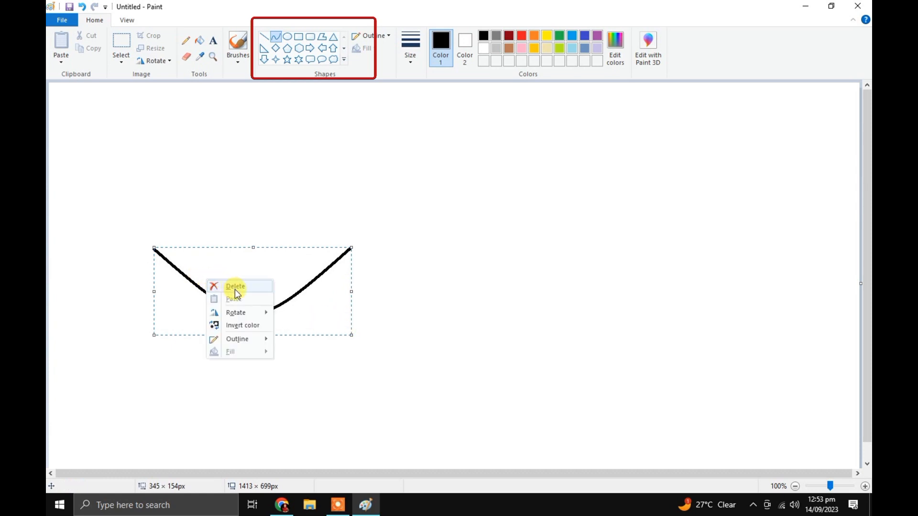
pyautogui.click(234, 287)
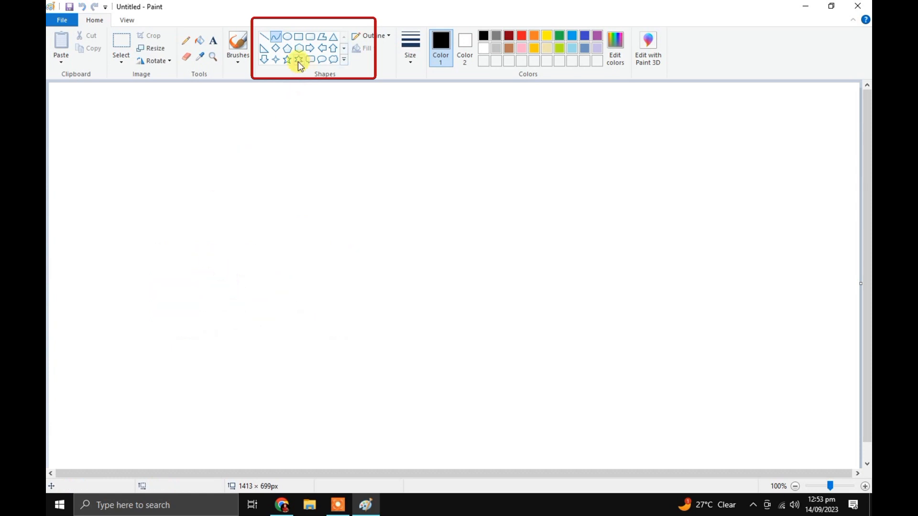
# Draw an oval about 233 × 217 px in the canvas's upper-left corner and a rectangle about 203 × 197 px beside it.
pyautogui.click(287, 40)
pyautogui.moveTo(149, 129); pyautogui.dragTo(282, 254)
pyautogui.moveTo(220, 221); pyautogui.dragTo(141, 183)
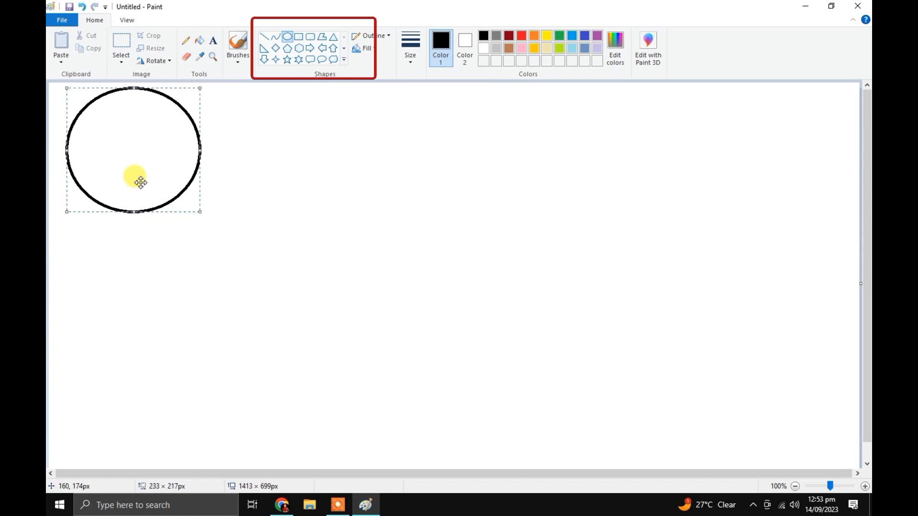
pyautogui.click(297, 39)
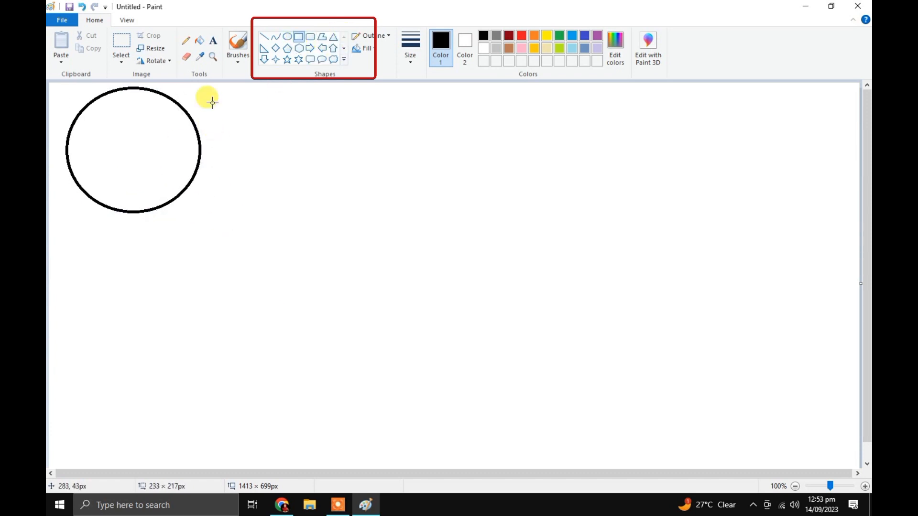
pyautogui.moveTo(221, 90); pyautogui.dragTo(338, 203)
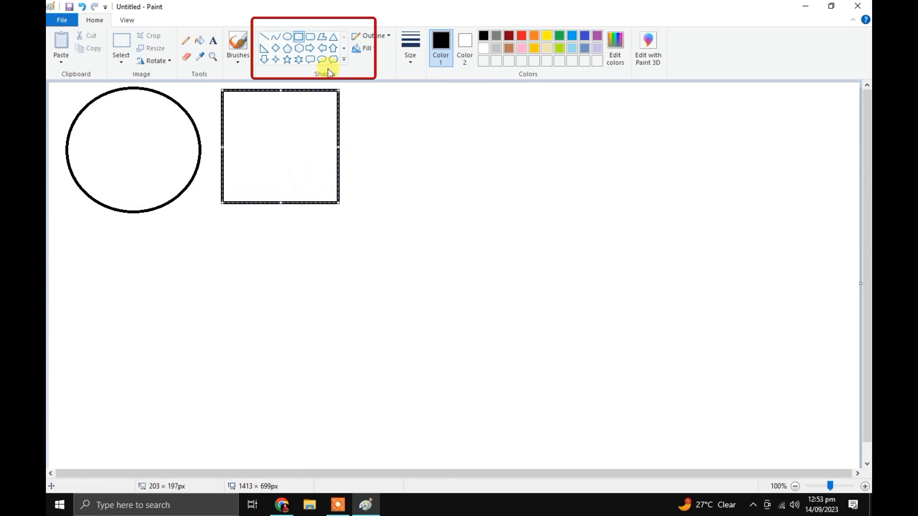
# Draw a rounded rectangle to the right of the plain rectangle, resized to about 215 × 182 px.
pyautogui.click(310, 38)
pyautogui.moveTo(360, 99); pyautogui.dragTo(516, 218)
pyautogui.moveTo(460, 187); pyautogui.dragTo(450, 176)
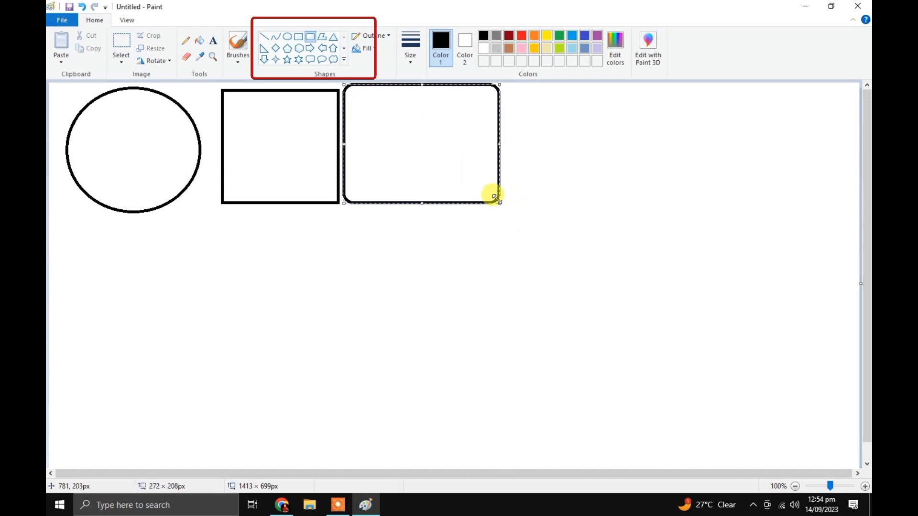
pyautogui.moveTo(495, 196); pyautogui.dragTo(458, 180)
pyautogui.moveTo(427, 150); pyautogui.dragTo(428, 160)
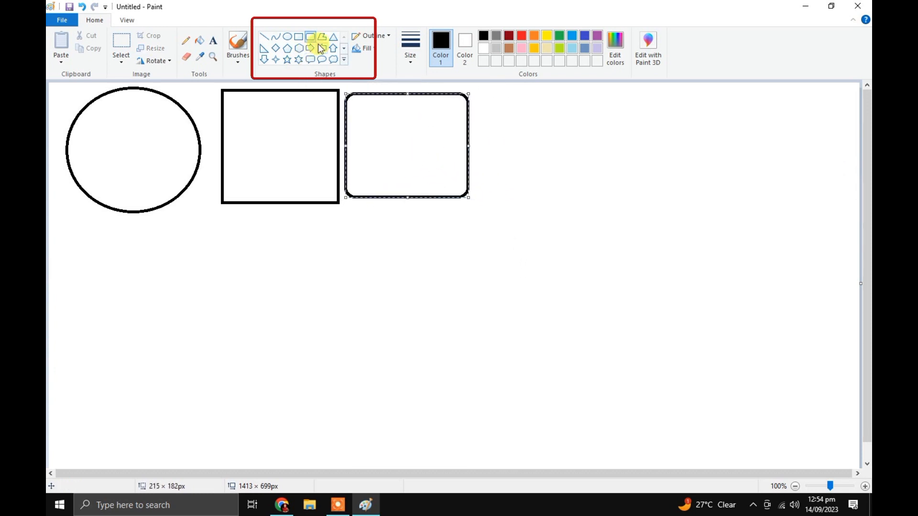
# Draw a triangle about 220 × 153 px right of the rounded rectangle and a wide right triangle beside it.
pyautogui.click(324, 38)
pyautogui.click(334, 38)
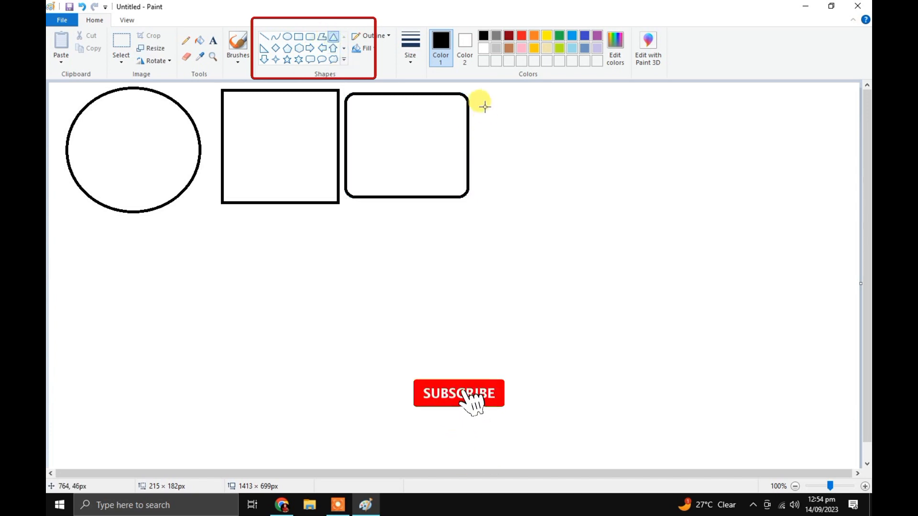
pyautogui.moveTo(484, 104); pyautogui.dragTo(609, 191)
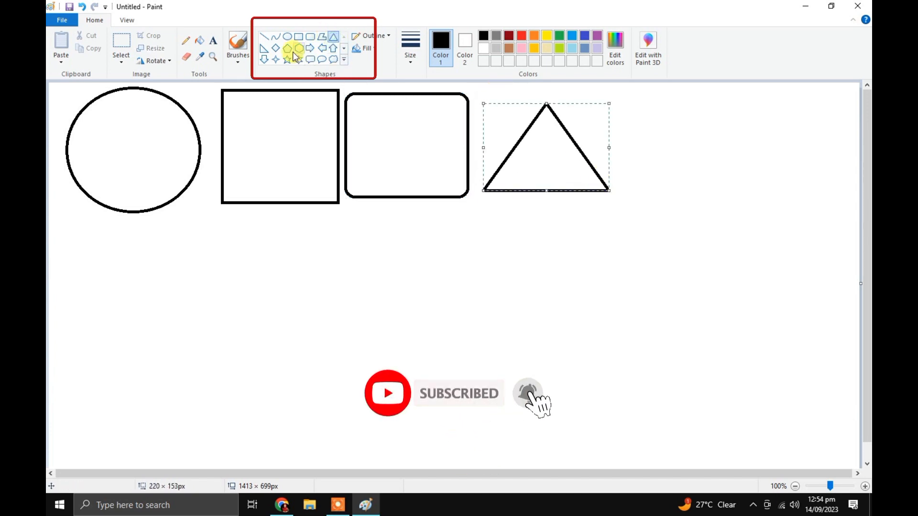
pyautogui.click(265, 50)
pyautogui.moveTo(605, 100); pyautogui.dragTo(790, 179)
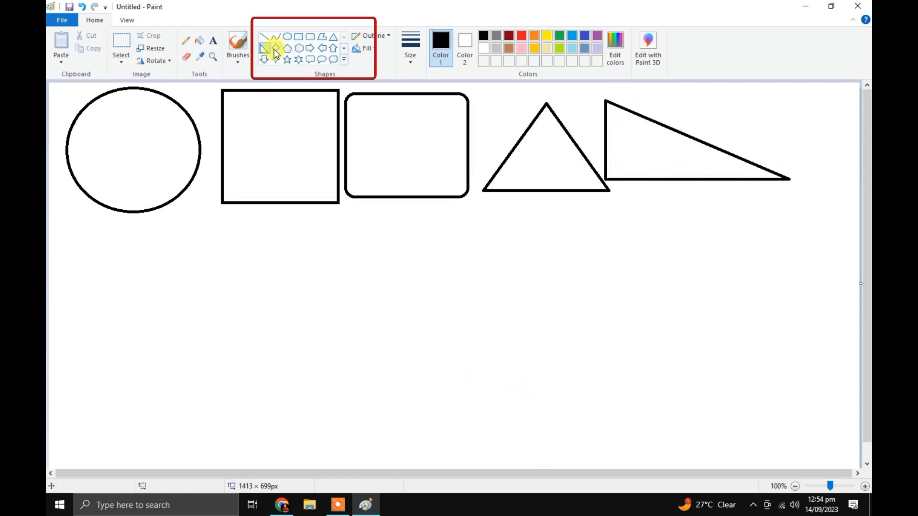
# Draw a diamond over the plain rectangle and resize it to about 206 × 212 px.
pyautogui.click(276, 49)
pyautogui.moveTo(252, 113); pyautogui.dragTo(324, 191)
pyautogui.moveTo(369, 233); pyautogui.dragTo(316, 192)
pyautogui.moveTo(281, 151); pyautogui.dragTo(293, 162)
# Draw a closed crown-like polygon with three peaks, about 417 × 321 px, below the row of shapes.
pyautogui.click(297, 60)
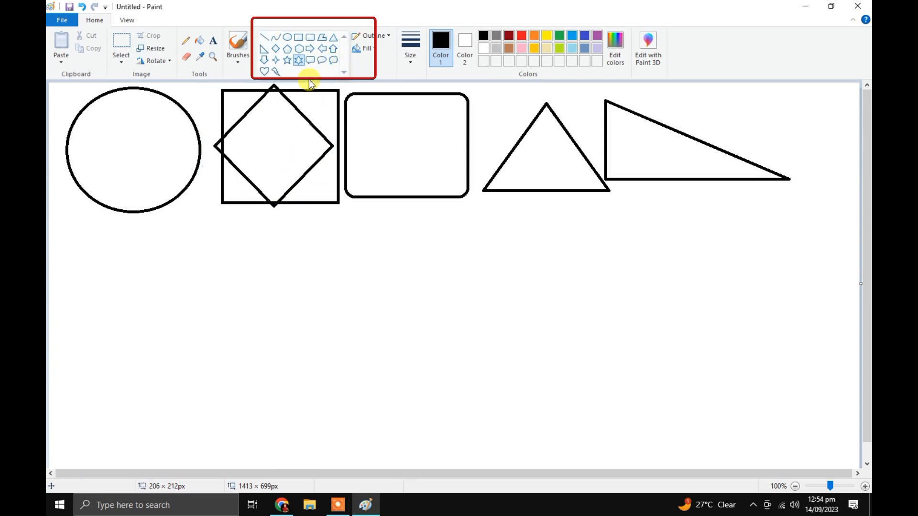
pyautogui.click(322, 37)
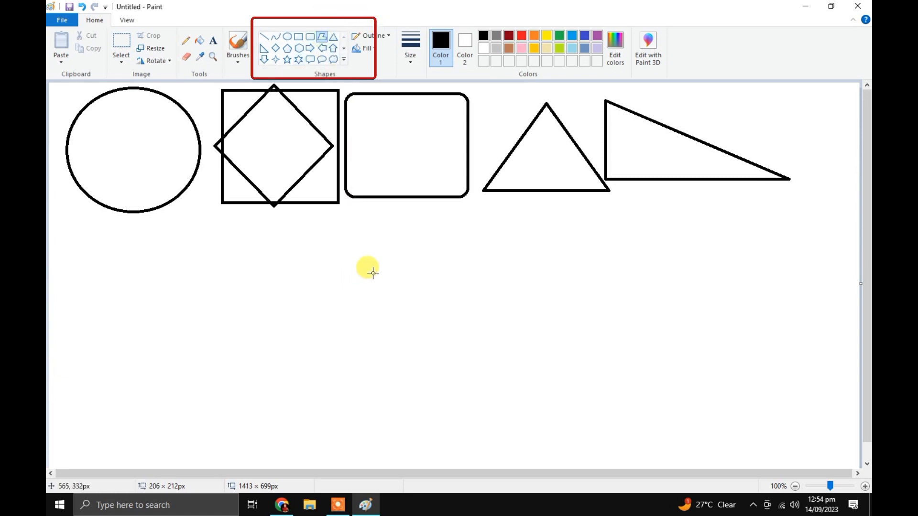
pyautogui.moveTo(364, 248); pyautogui.dragTo(468, 393)
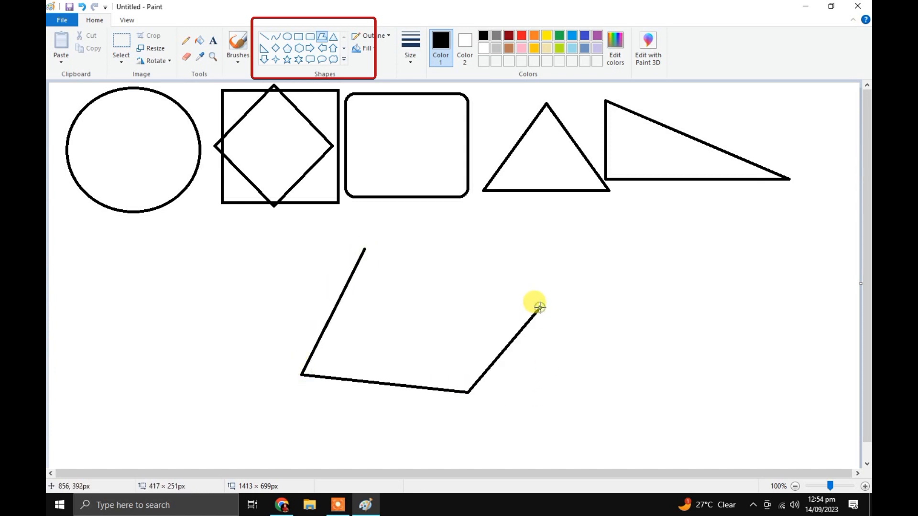
pyautogui.click(504, 248)
pyautogui.click(451, 291)
pyautogui.click(423, 209)
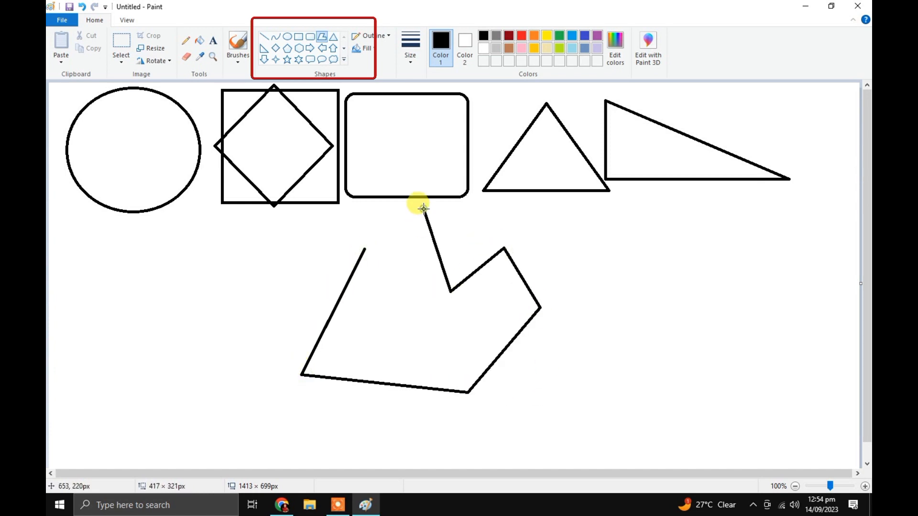
pyautogui.click(402, 274)
pyautogui.click(363, 250)
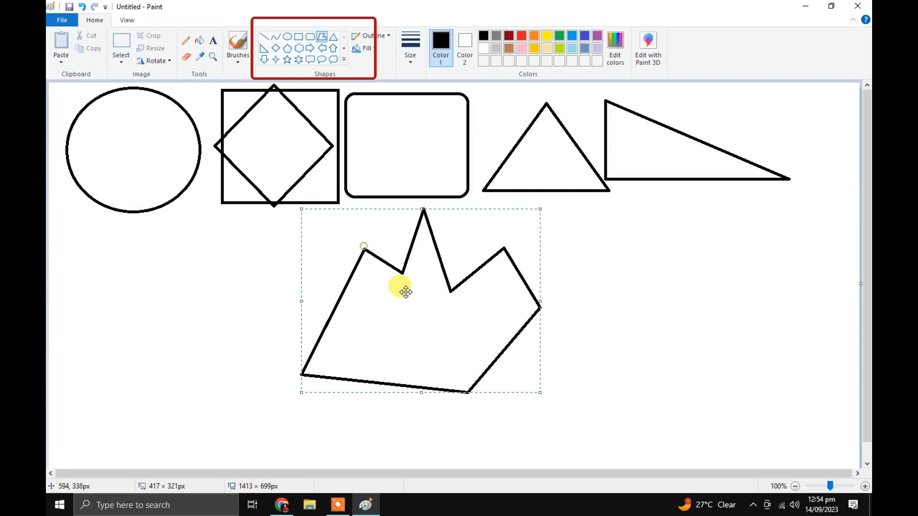
# Move the crown-like polygon up and to the left, and delete it.
pyautogui.moveTo(454, 368); pyautogui.dragTo(317, 321)
pyautogui.rightClick(324, 329)
pyautogui.click(354, 336)
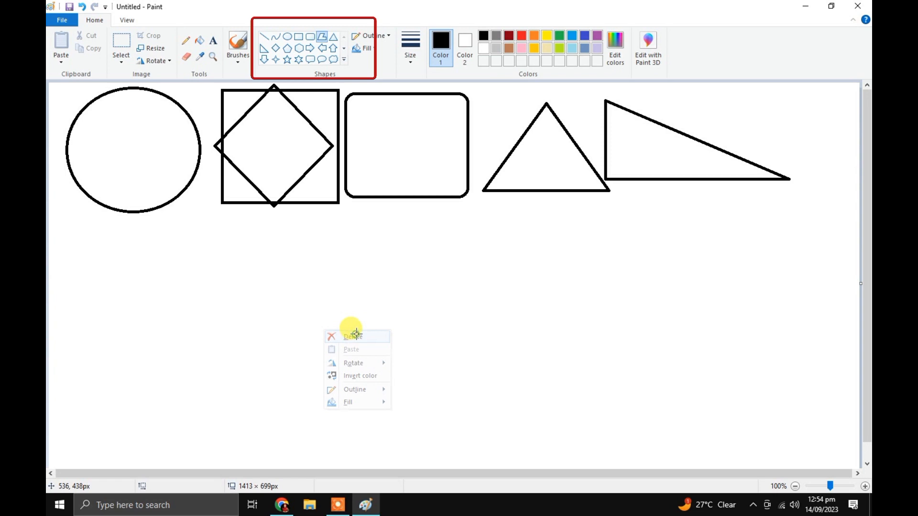
# Clear the row of shapes from the canvas by cutting two rectangular selections around them.
pyautogui.click(120, 39)
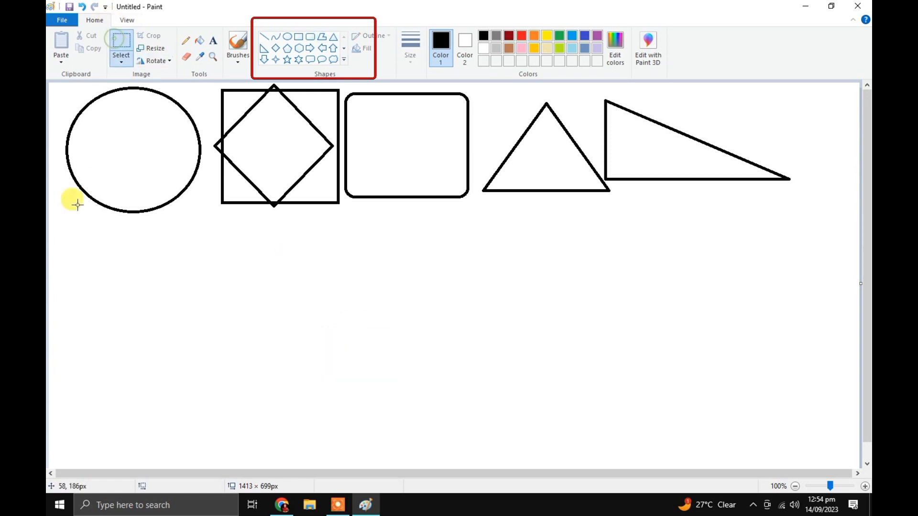
pyautogui.moveTo(55, 218); pyautogui.dragTo(787, 105)
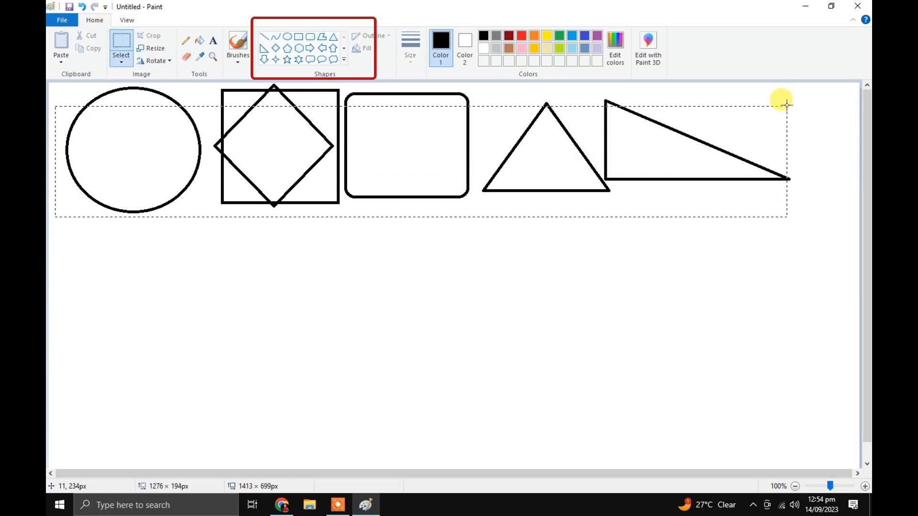
pyautogui.rightClick(716, 137)
pyautogui.click(721, 145)
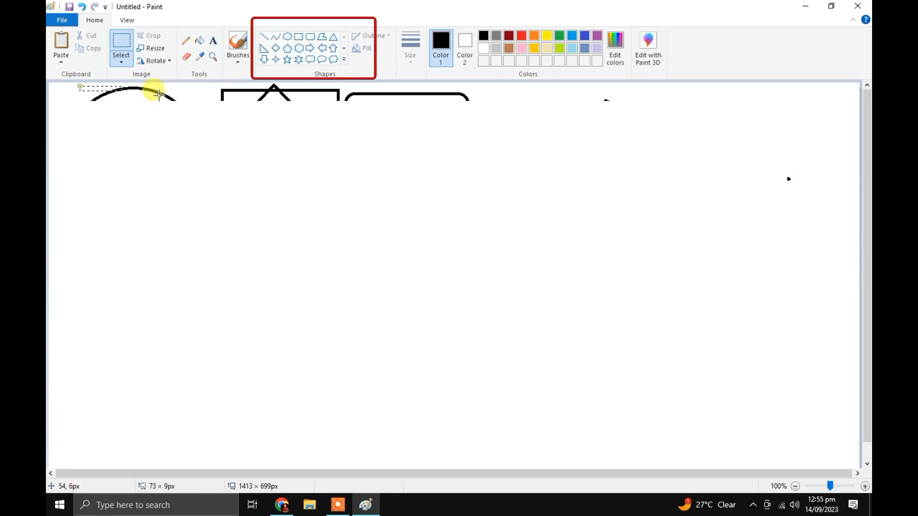
pyautogui.moveTo(159, 94); pyautogui.dragTo(819, 212)
pyautogui.rightClick(755, 192)
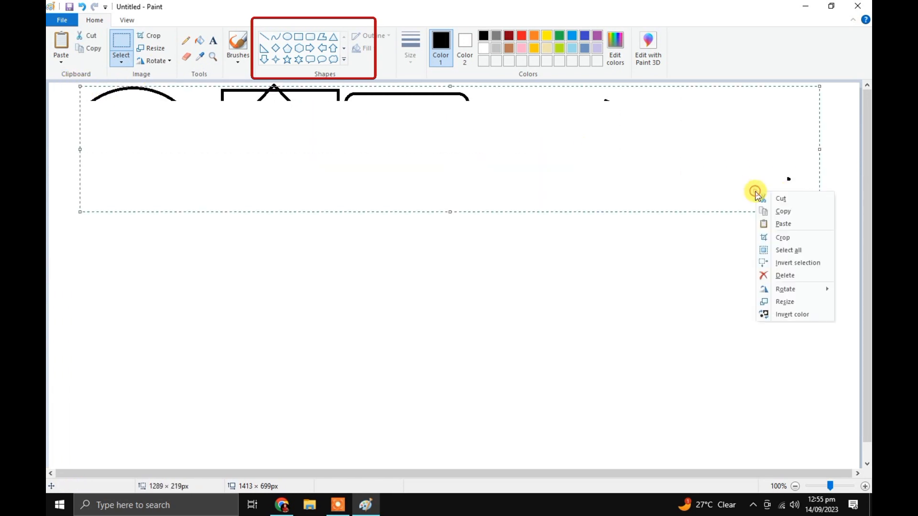
pyautogui.click(765, 199)
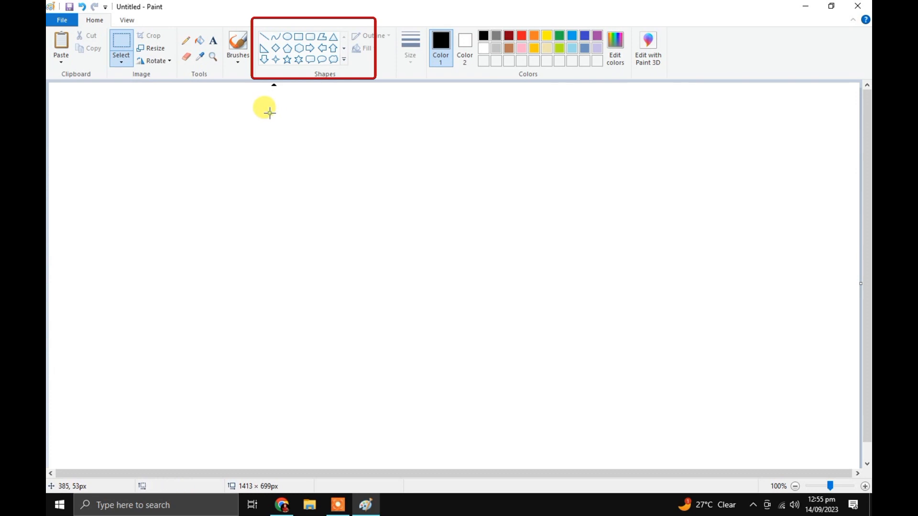
# Draw an eight-cornered polygon about 676 × 322 px, a wide body with a raised cabin, and move it toward the canvas's center.
pyautogui.click(318, 38)
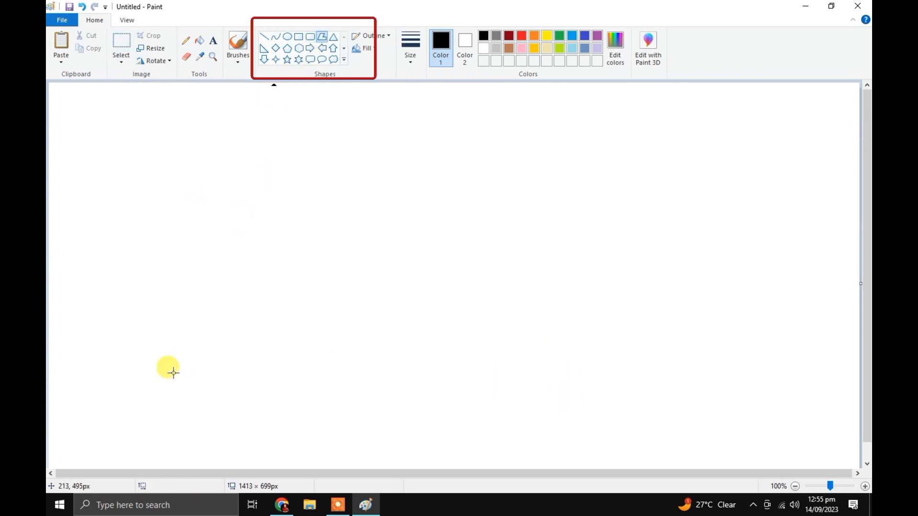
pyautogui.moveTo(210, 396); pyautogui.dragTo(195, 302)
pyautogui.click(195, 304)
pyautogui.click(212, 396)
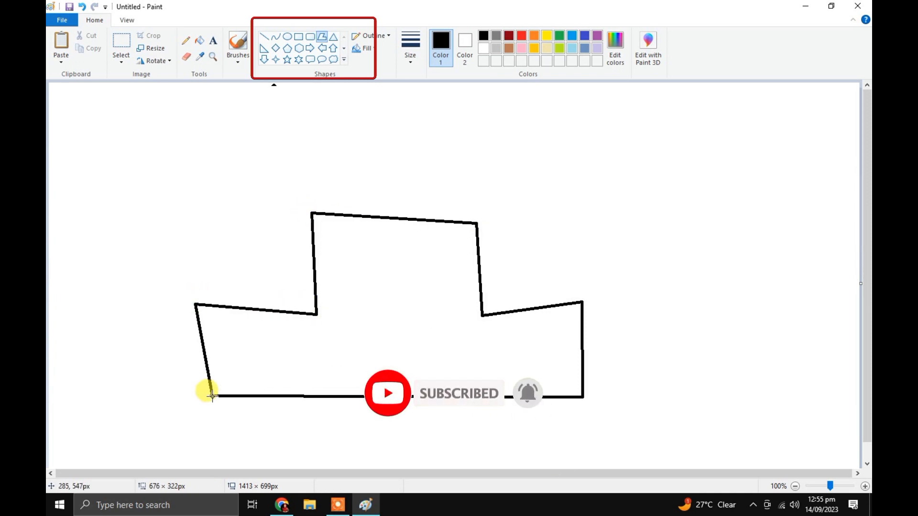
pyautogui.moveTo(411, 349); pyautogui.dragTo(471, 329)
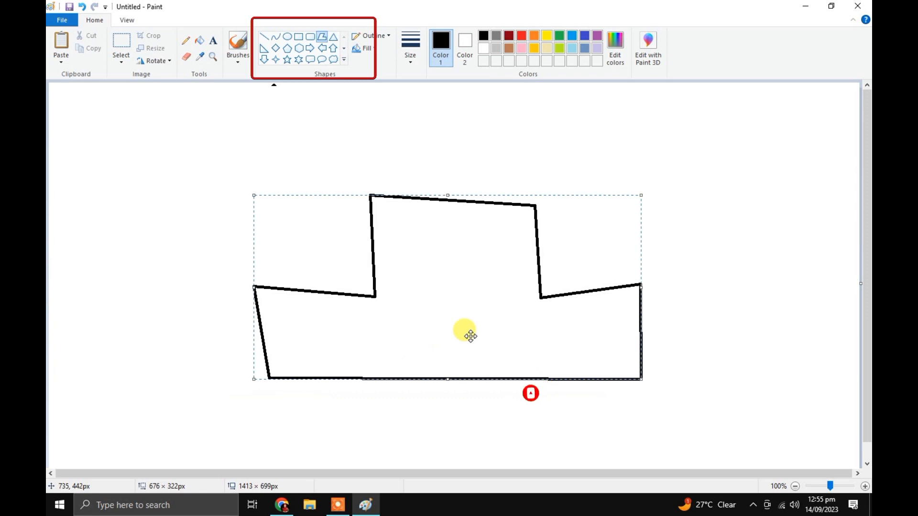
# Draw a four-sided polygon window about 111 × 135 px inside the right half of the raised cabin.
pyautogui.click(299, 36)
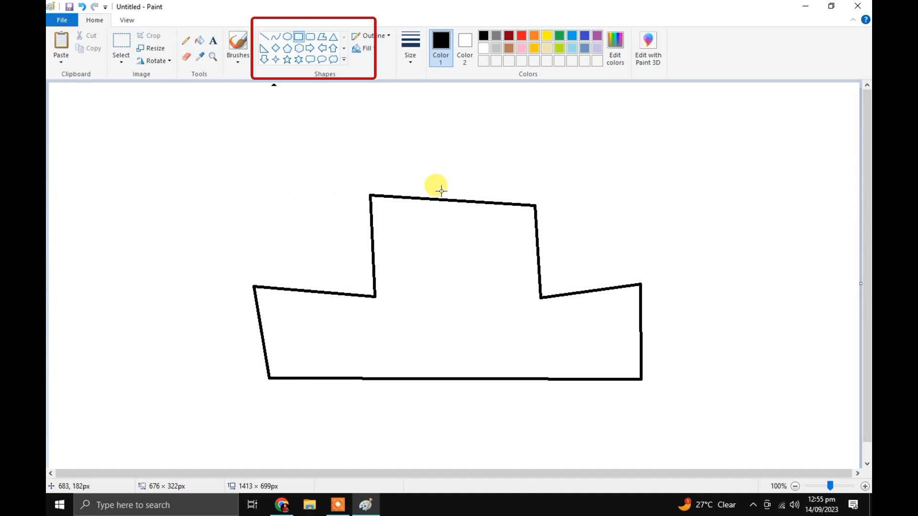
pyautogui.click(321, 38)
pyautogui.moveTo(528, 214); pyautogui.dragTo(470, 212)
pyautogui.click(467, 289)
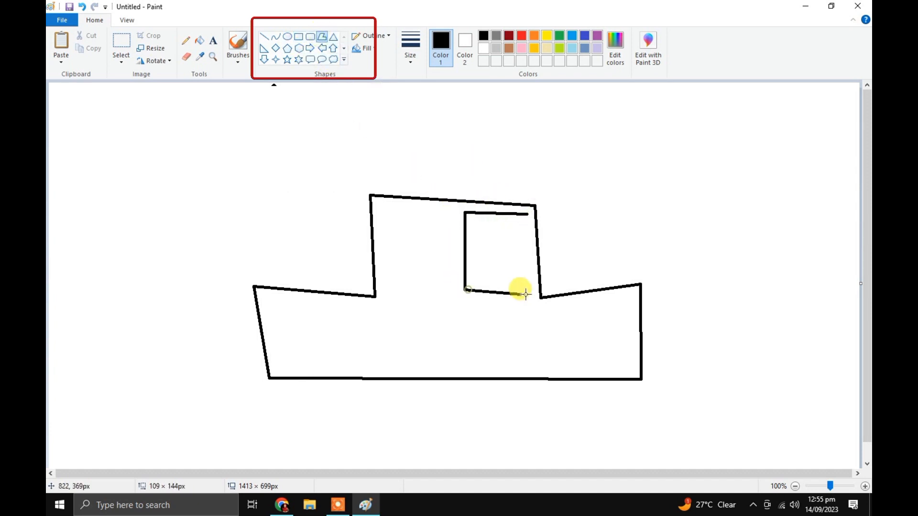
pyautogui.click(534, 291)
pyautogui.click(528, 215)
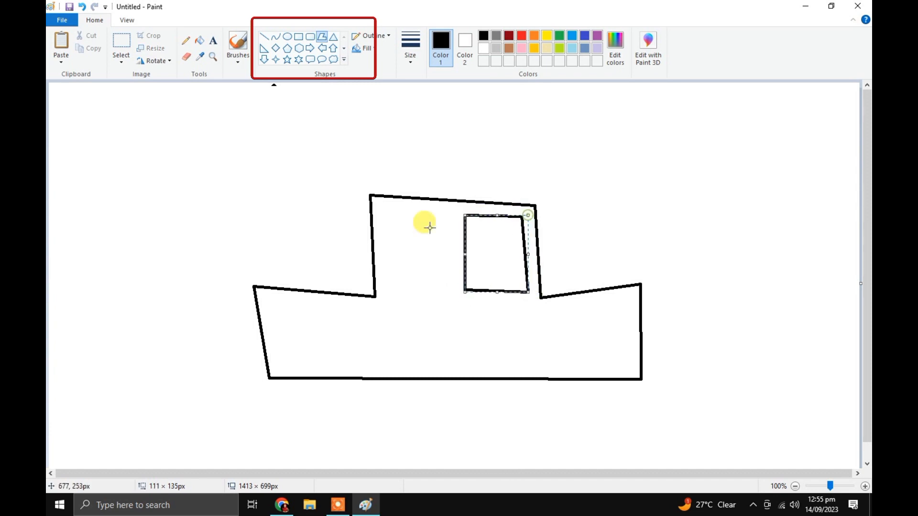
# Draw a second four-sided polygon window about 138 × 142 px inside the left half of the cabin.
pyautogui.moveTo(455, 216); pyautogui.dragTo(458, 287)
pyautogui.click(384, 289)
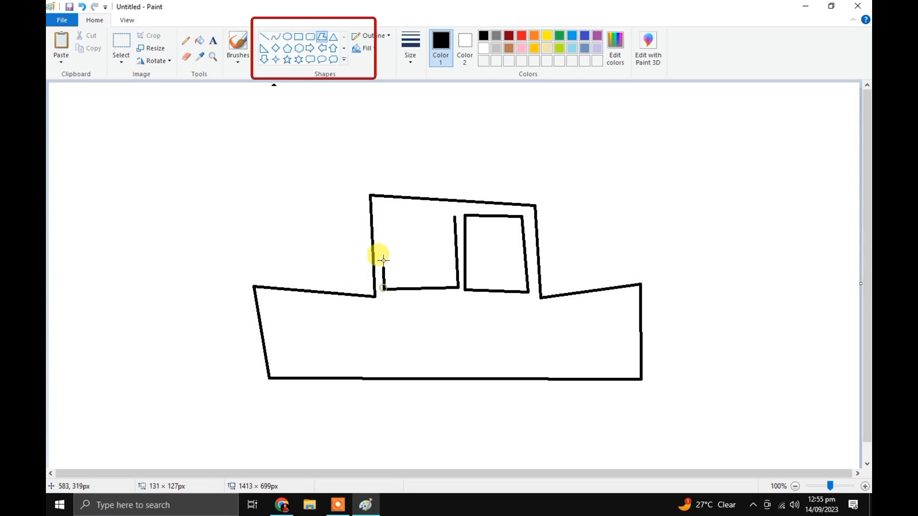
pyautogui.click(380, 208)
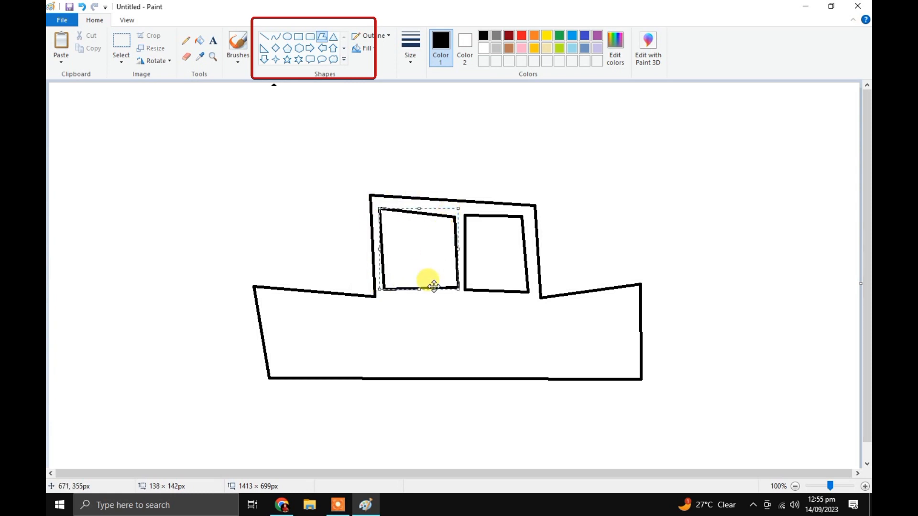
# Draw two round wheels across the body's lower edge, about 131 × 140 px at the left and 154 × 153 px at the right.
pyautogui.click(423, 321)
pyautogui.click(287, 39)
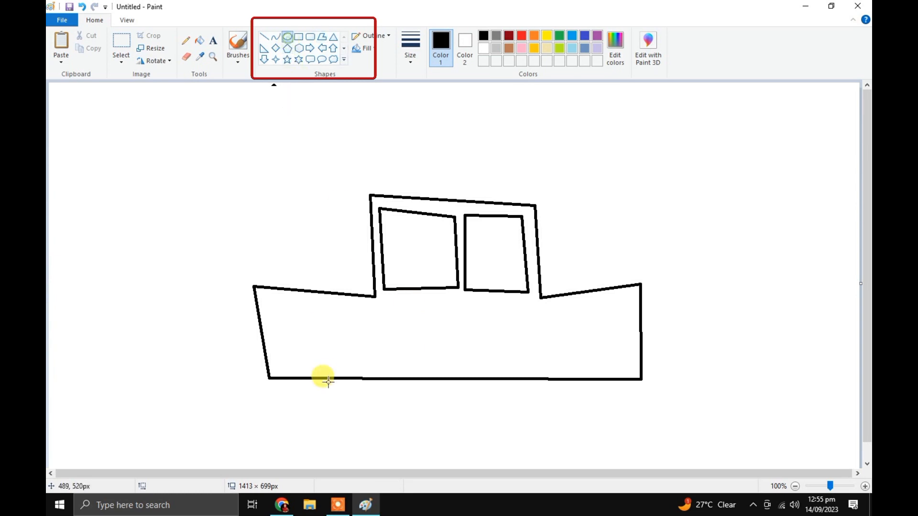
pyautogui.moveTo(326, 347); pyautogui.dragTo(378, 402)
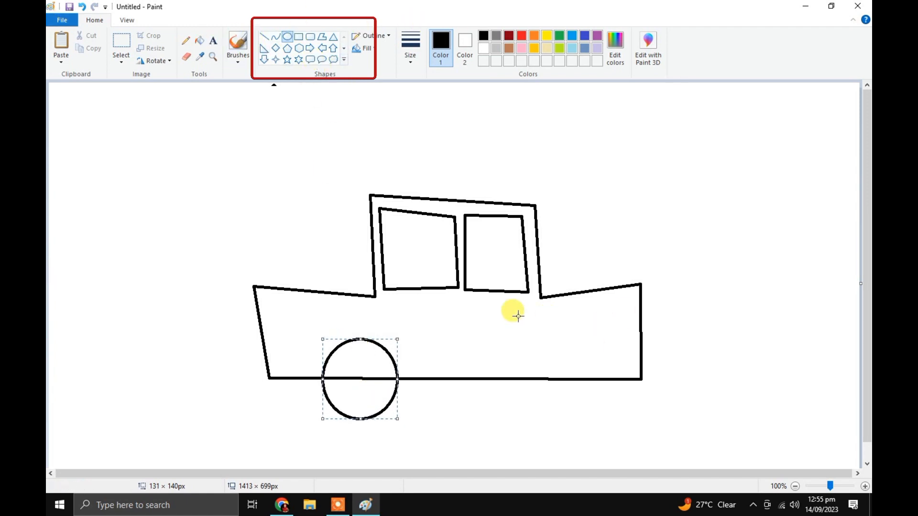
pyautogui.moveTo(526, 344)
pyautogui.mouseDown()
pyautogui.moveTo(613, 410)
pyautogui.moveTo(611, 439)
pyautogui.moveTo(588, 408)
pyautogui.moveTo(605, 423)
pyautogui.mouseUp()
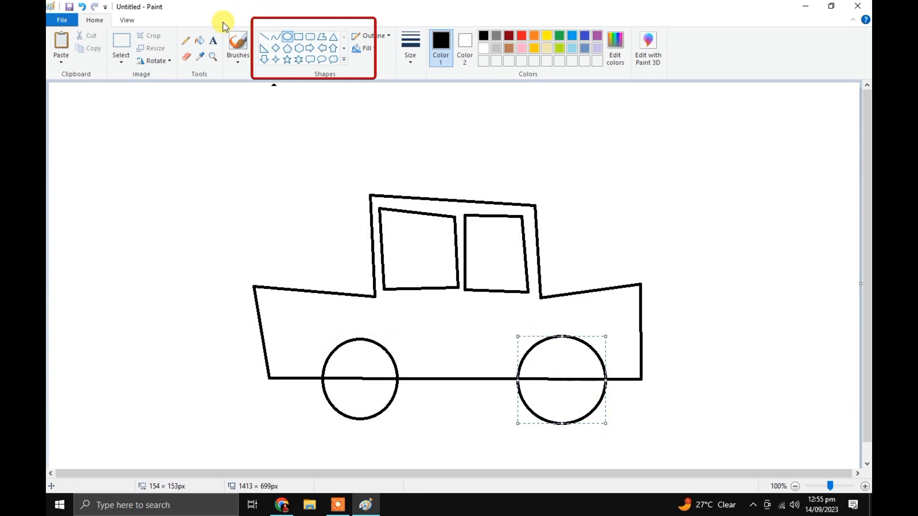
# Fill the upper and lower halves of both wheels with black.
pyautogui.click(200, 45)
pyautogui.click(384, 372)
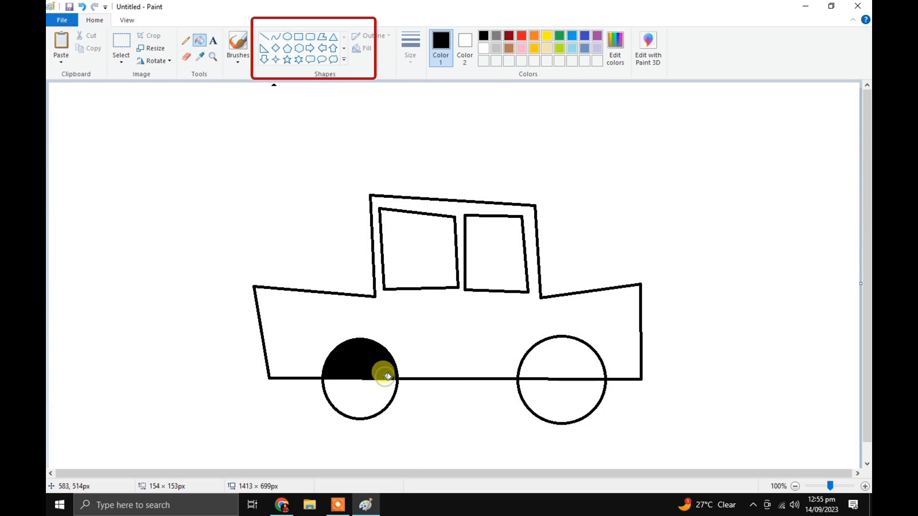
pyautogui.click(382, 385)
pyautogui.click(564, 396)
pyautogui.click(565, 360)
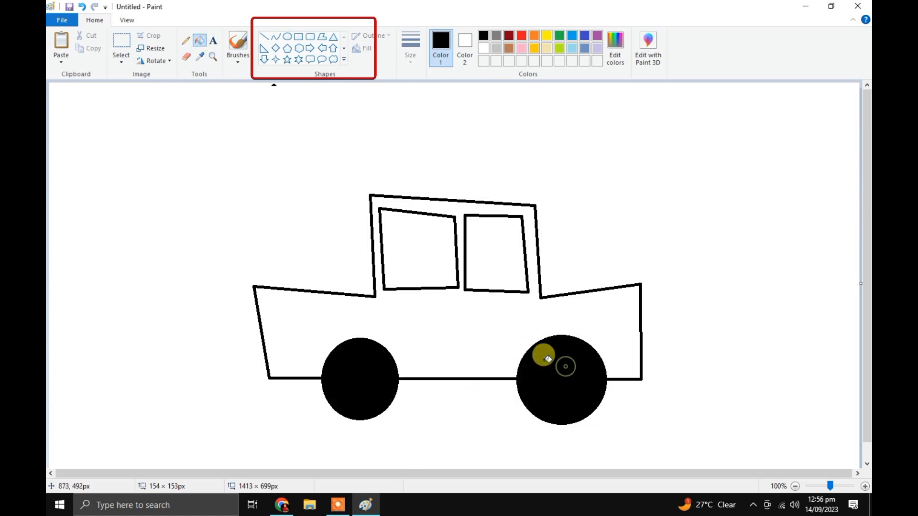
# Draw a near-vertical door line about 118 px tall below the windows and an oval lamp at each upper end of the body, the right one about 31 × 40 px.
pyautogui.click(264, 38)
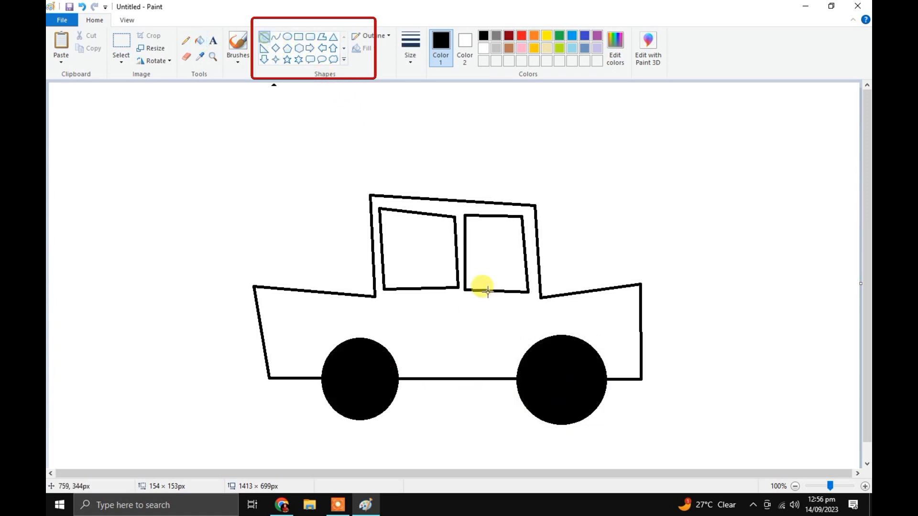
pyautogui.moveTo(463, 302); pyautogui.dragTo(465, 369)
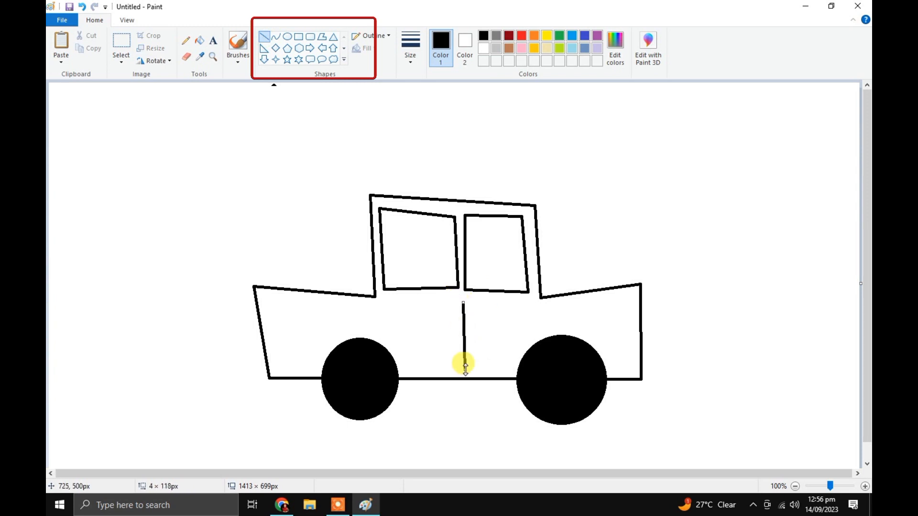
pyautogui.click(287, 36)
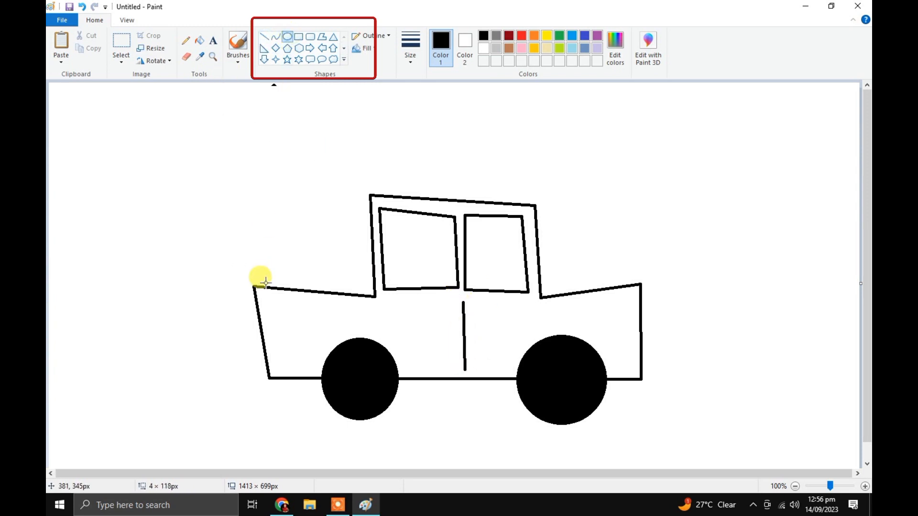
pyautogui.moveTo(255, 287); pyautogui.dragTo(274, 306)
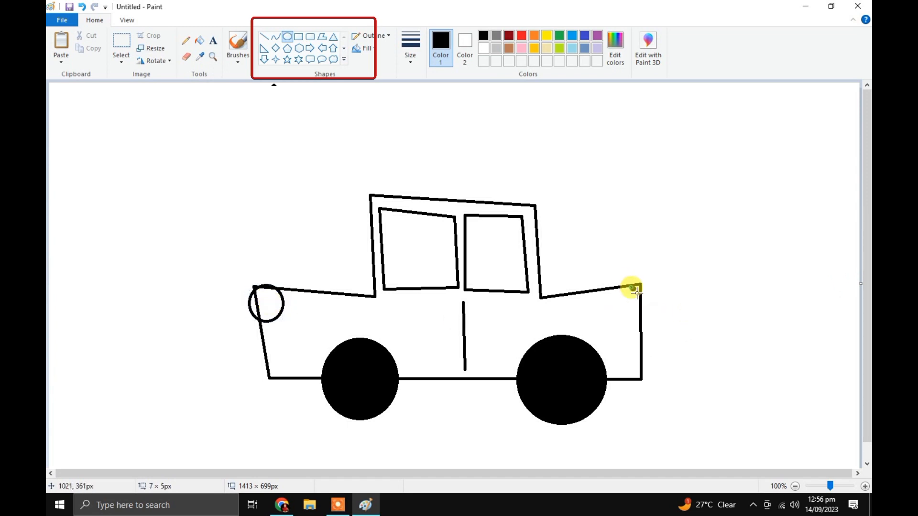
pyautogui.moveTo(631, 287); pyautogui.dragTo(656, 319)
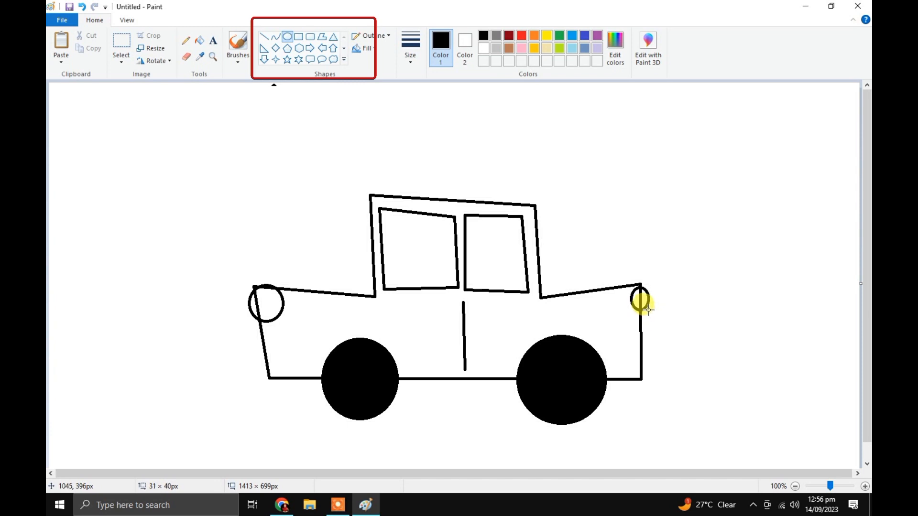
# Fill the right lamp with red and the left lamp with yellow.
pyautogui.click(442, 48)
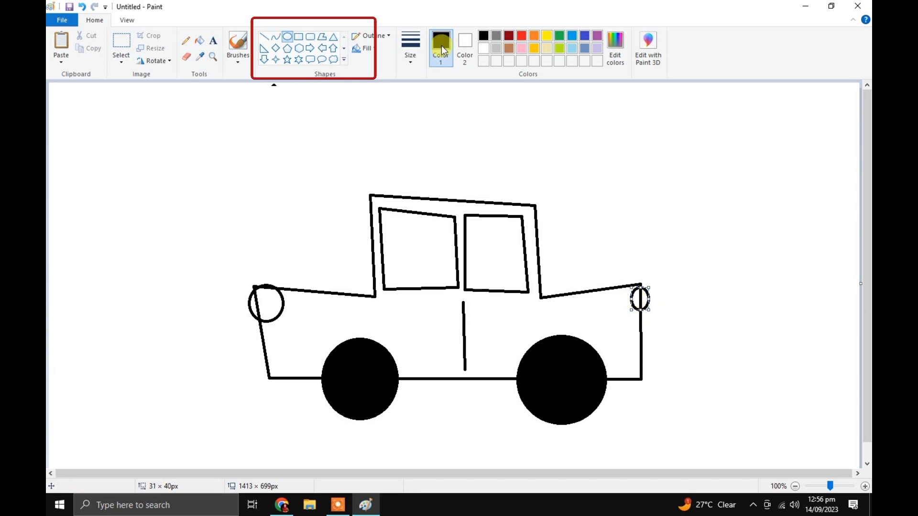
pyautogui.click(203, 43)
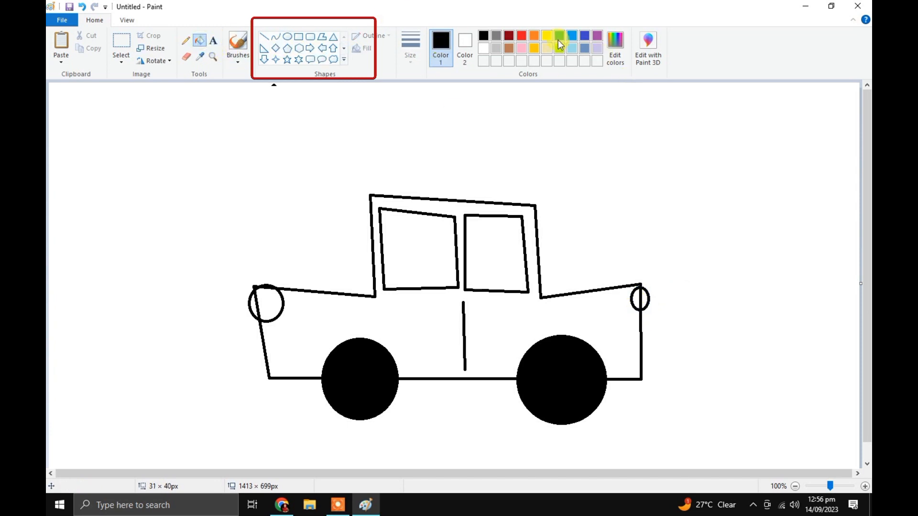
pyautogui.click(520, 36)
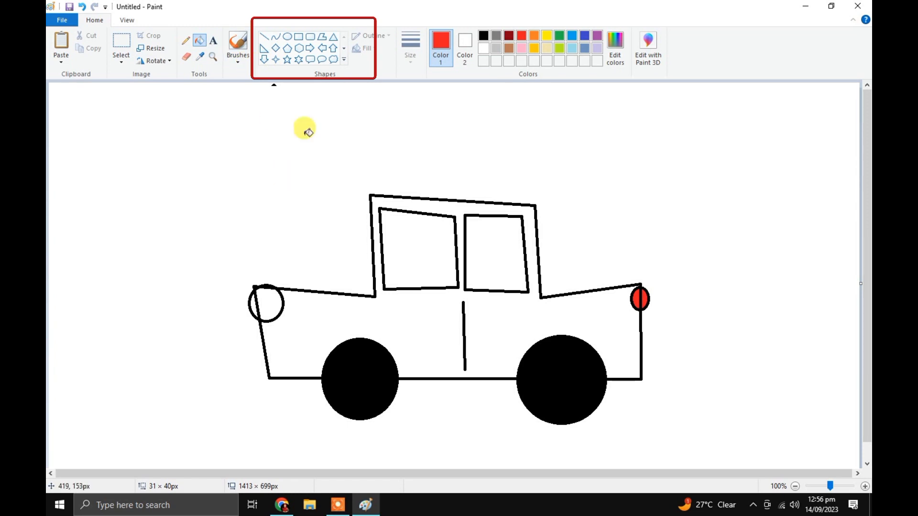
pyautogui.click(547, 38)
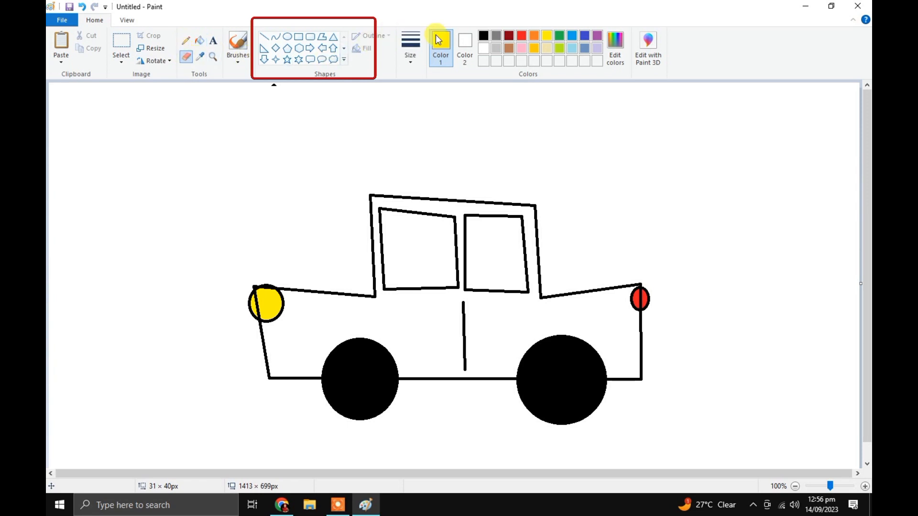
# Erase the body outline inside the lamps, using yellow as Color 2 for the left lamp and red for the right one.
pyautogui.click(465, 42)
pyautogui.click(547, 37)
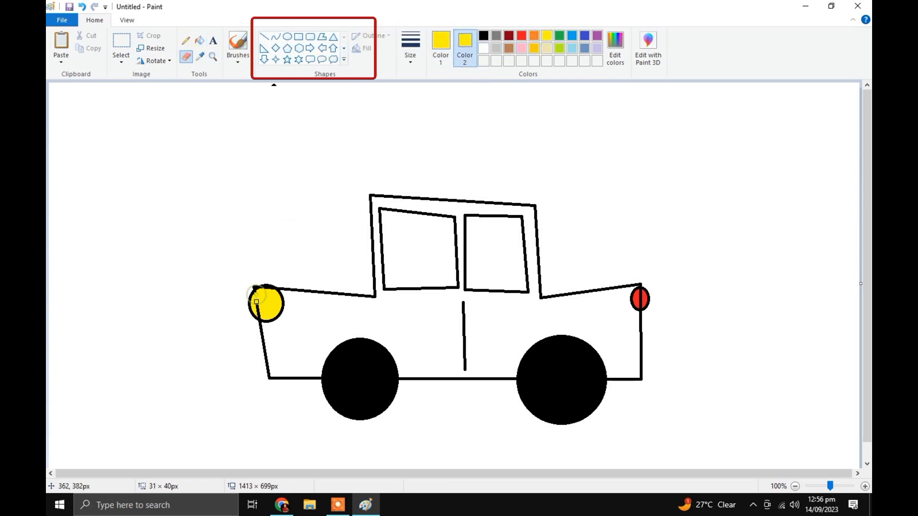
pyautogui.click(522, 36)
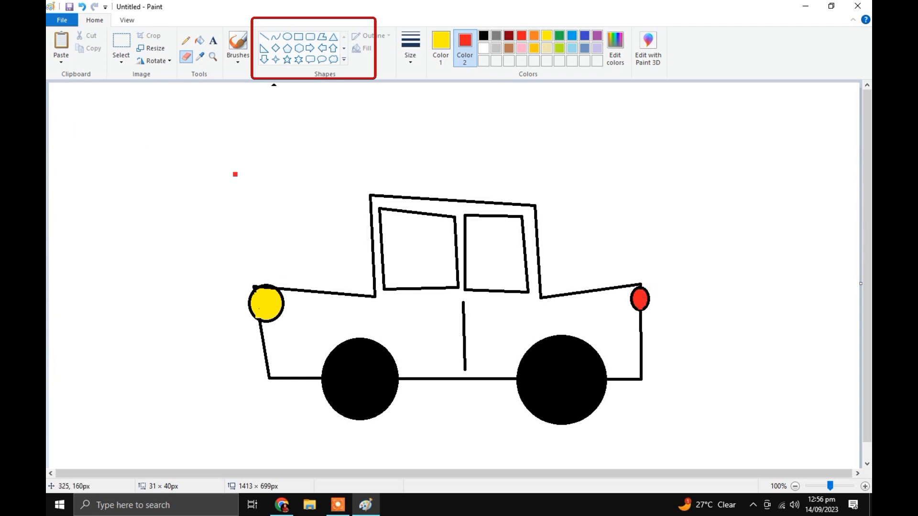
# Fill both cabin windows with light blue and the car's body with purple.
pyautogui.click(200, 40)
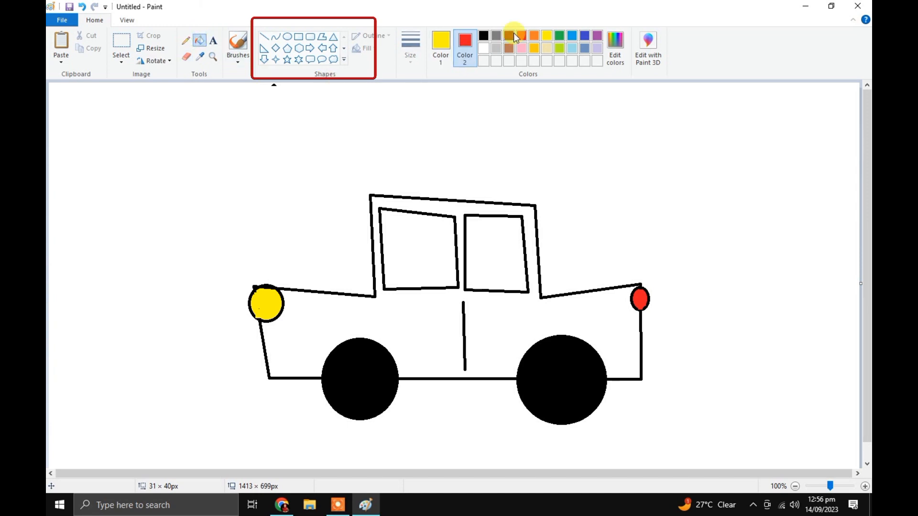
pyautogui.click(571, 52)
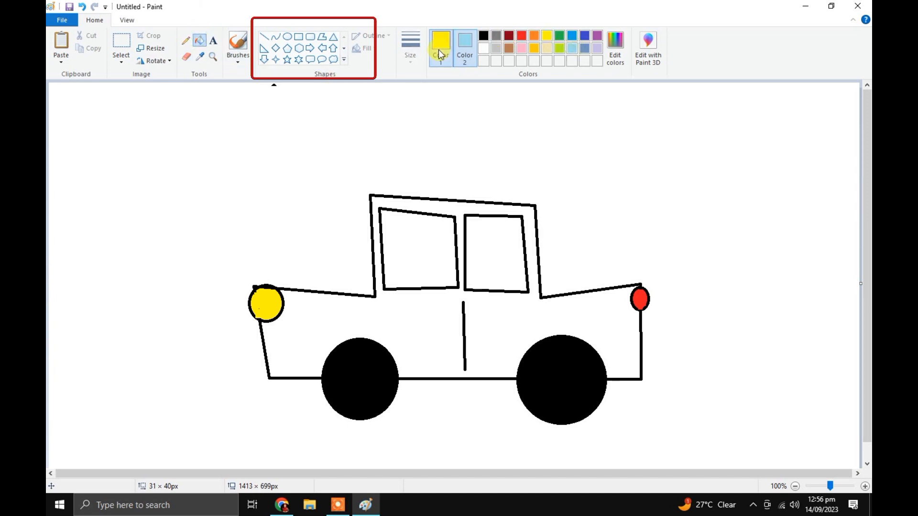
pyautogui.click(573, 53)
pyautogui.click(510, 236)
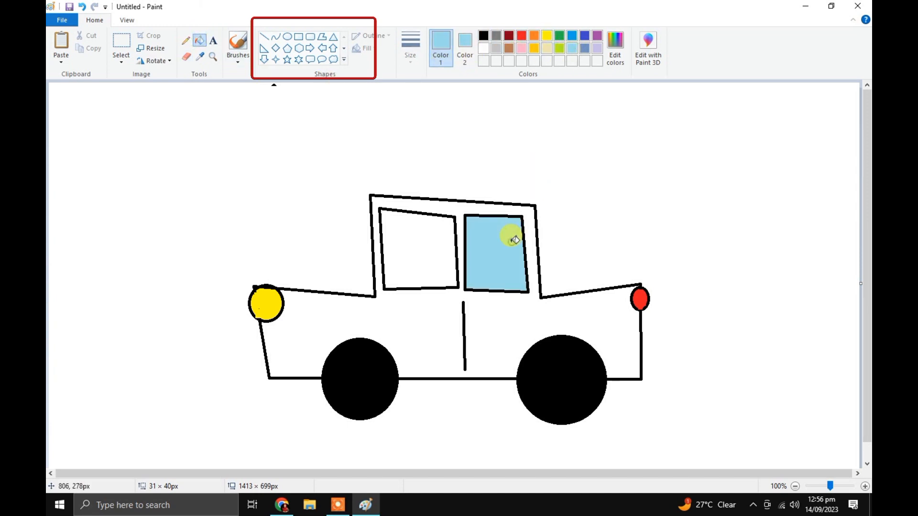
pyautogui.click(426, 240)
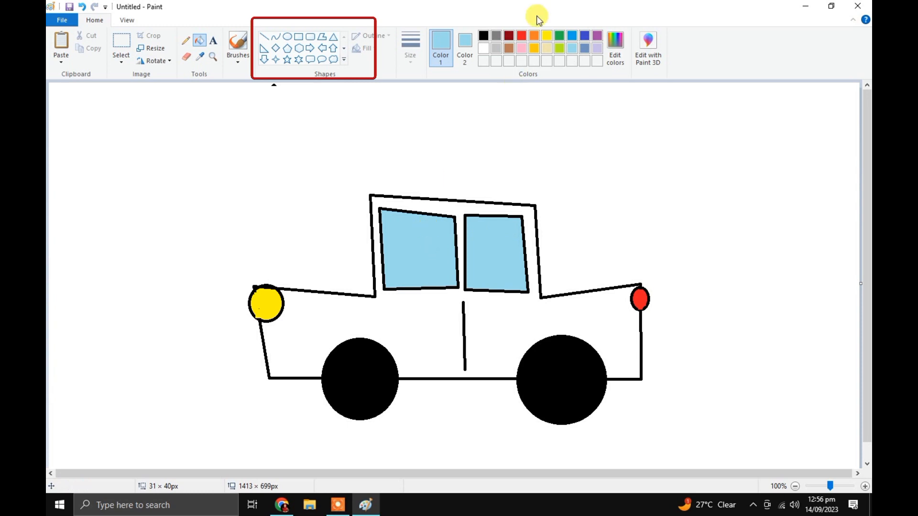
pyautogui.click(597, 36)
pyautogui.click(423, 328)
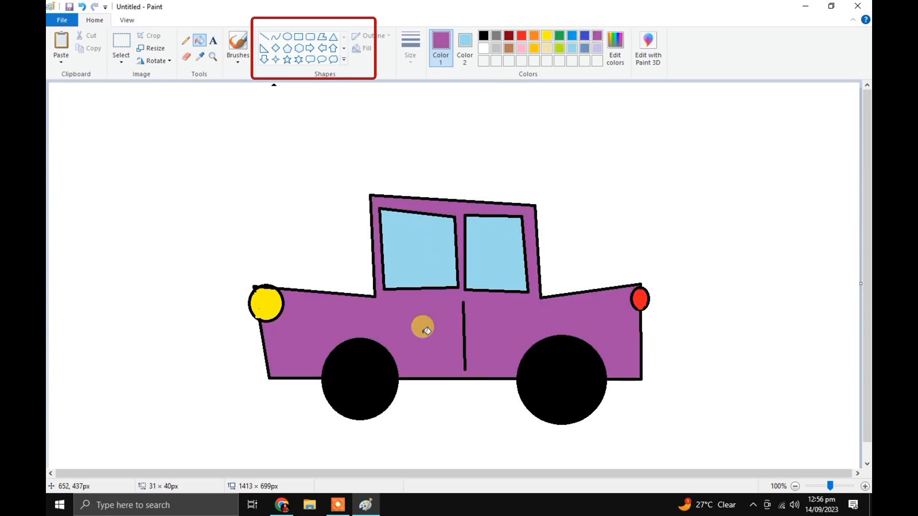
# Switch from filling to the Polygon shape for drawing another outline.
pyautogui.scroll(-1, 426, 327)
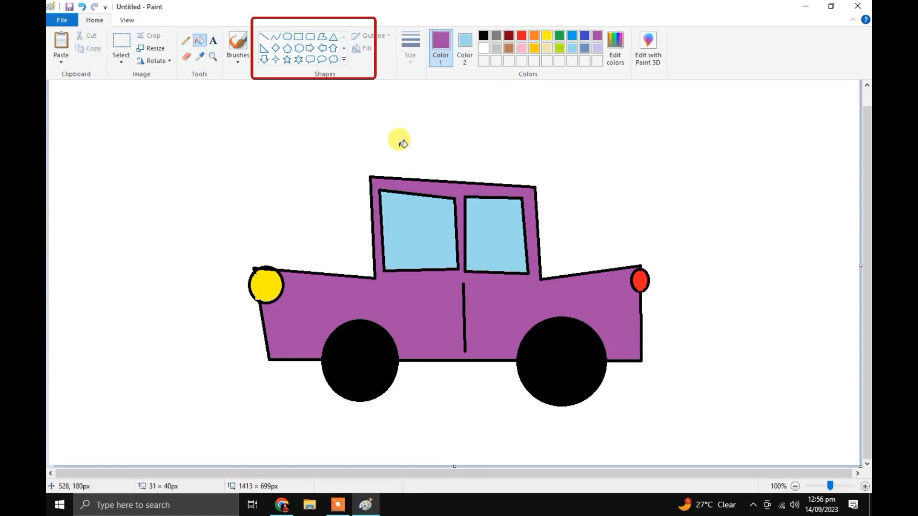
pyautogui.click(287, 37)
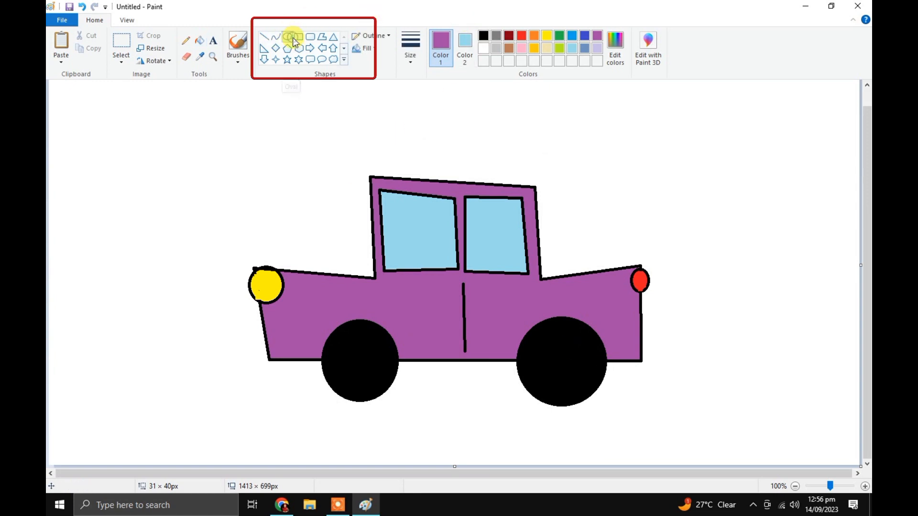
pyautogui.click(321, 38)
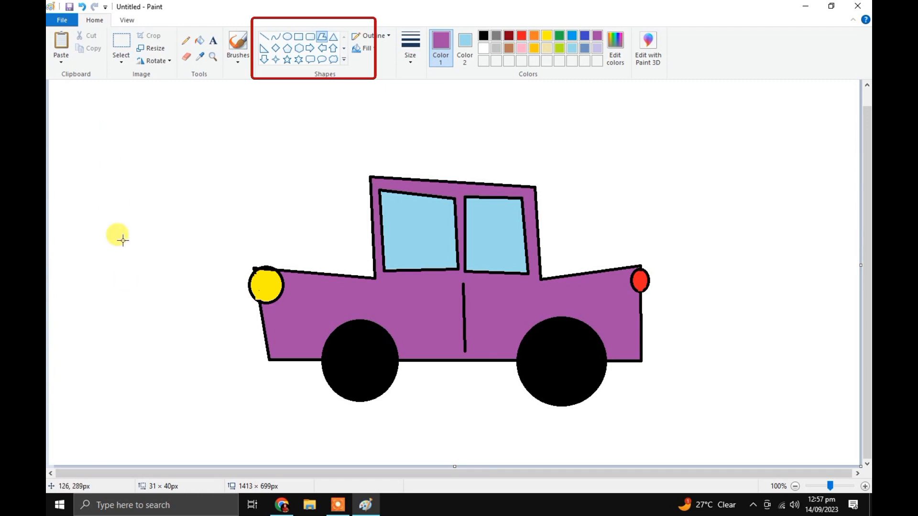